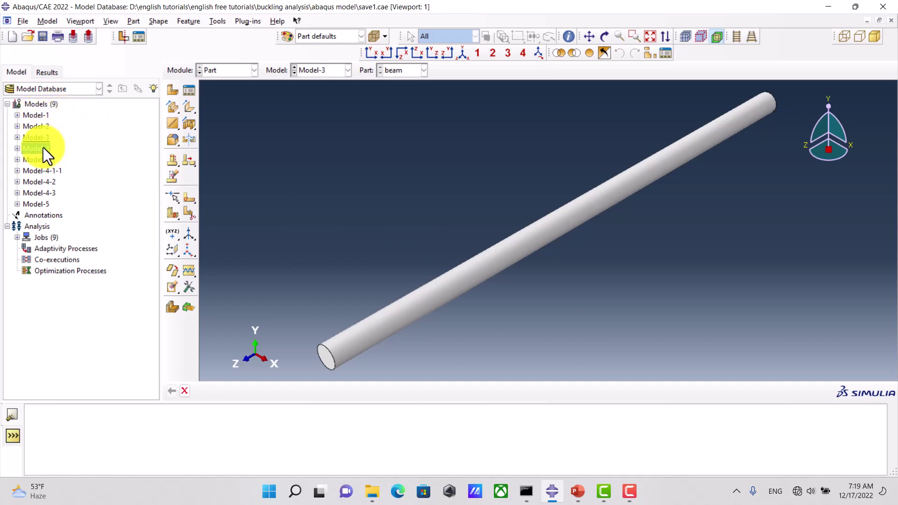
# Open the Section Sketch of Model-3's beam Solid extrude-1, showing the radius 0.02 circle.
pyautogui.click(45, 203)
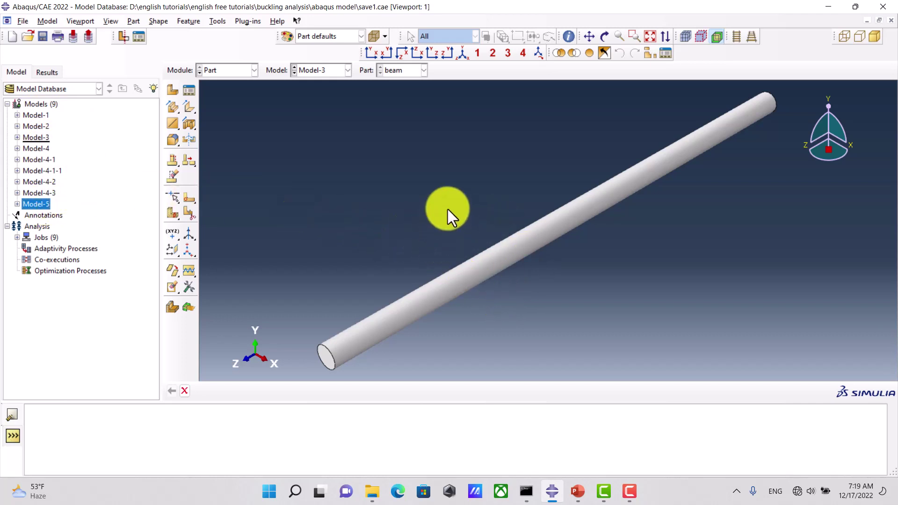
pyautogui.click(17, 137)
pyautogui.click(26, 116)
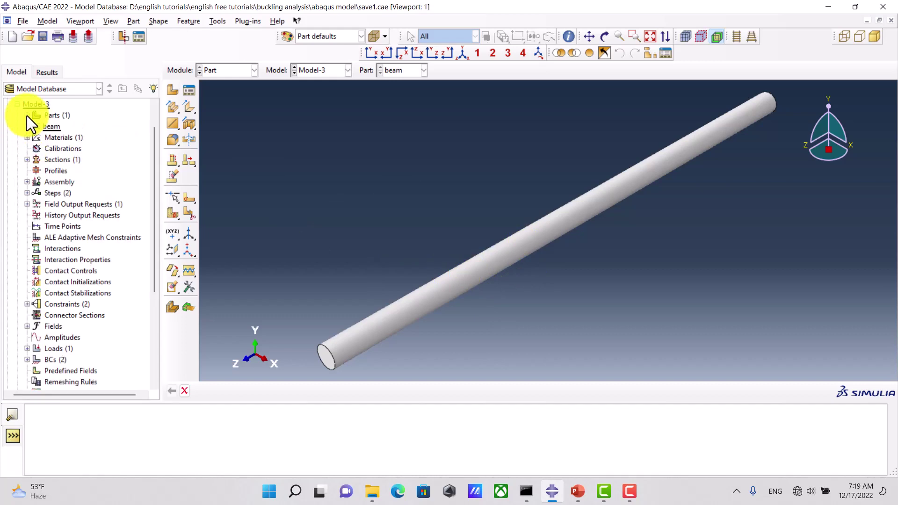
pyautogui.click(37, 127)
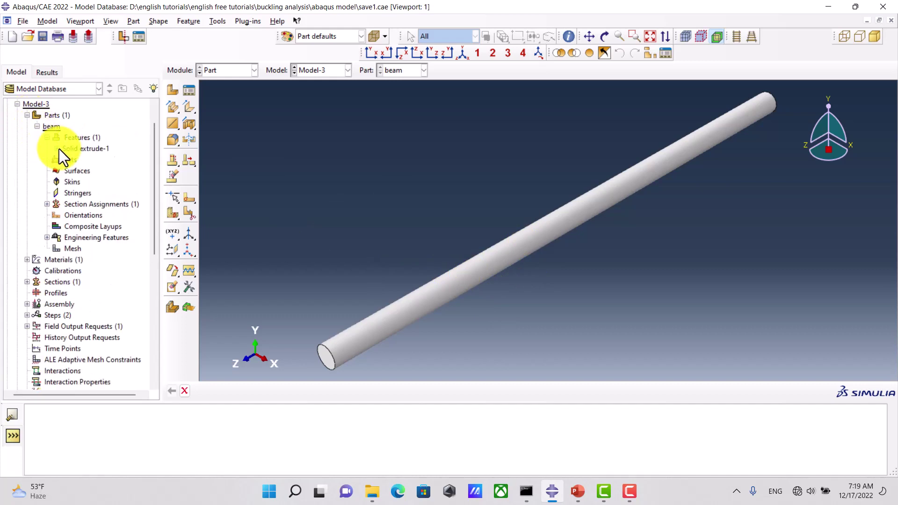
pyautogui.click(56, 148)
pyautogui.click(92, 160)
pyautogui.doubleClick(92, 161)
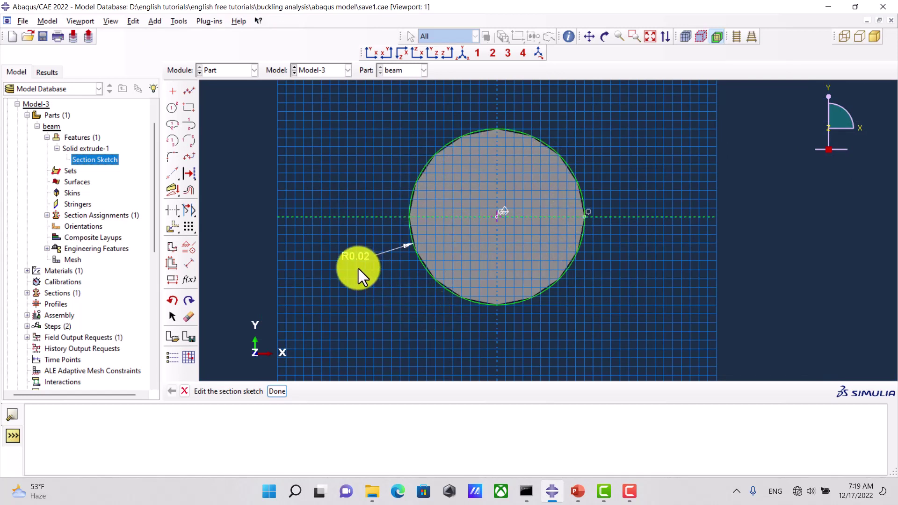
# Leave the section sketch unchanged and confirm Solid extrude-1 has depth 1.
pyautogui.click(277, 392)
pyautogui.click(149, 120)
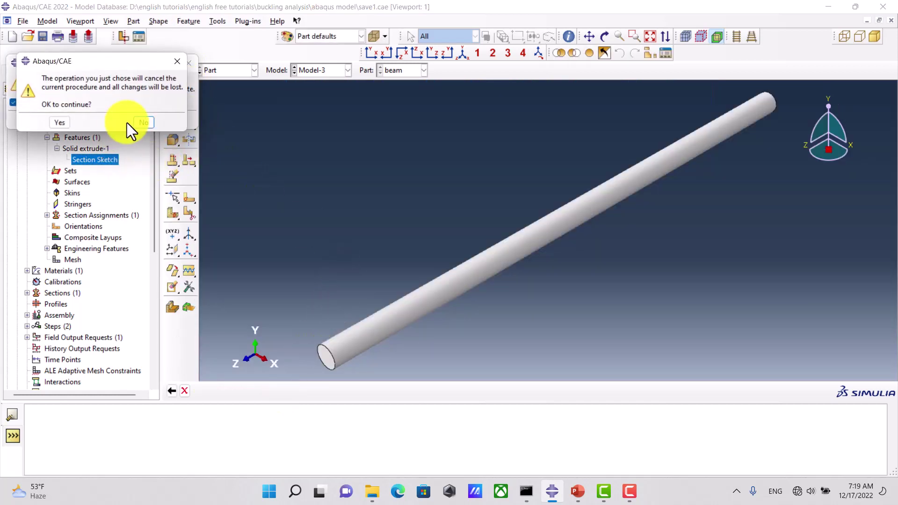
pyautogui.click(58, 123)
pyautogui.doubleClick(85, 149)
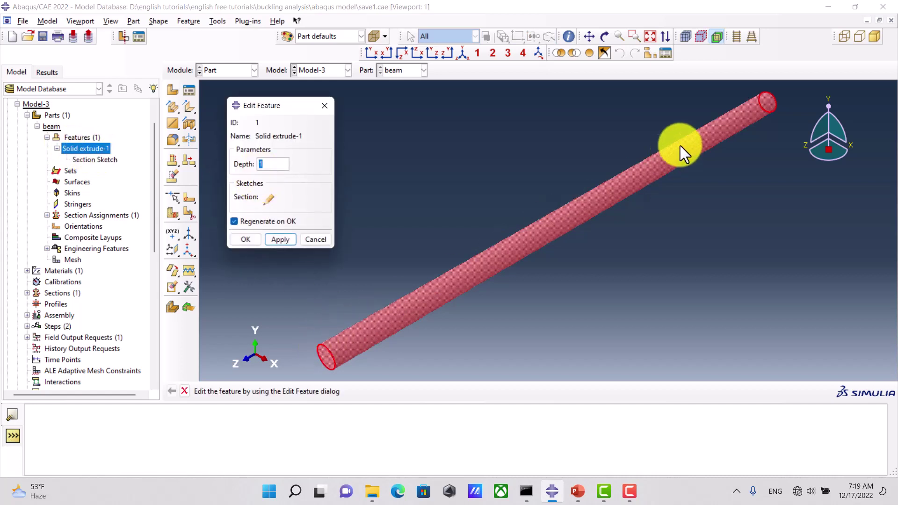
pyautogui.click(324, 105)
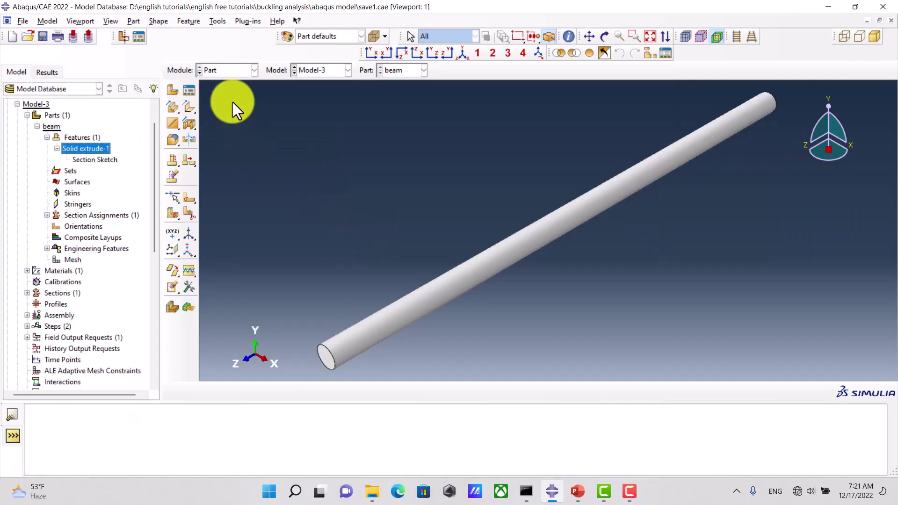
pyautogui.click(231, 72)
pyautogui.click(226, 96)
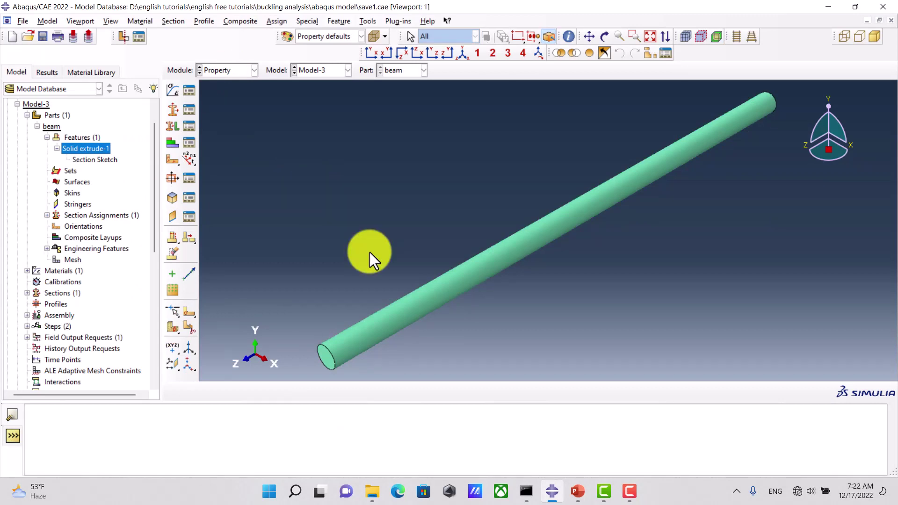
pyautogui.click(194, 93)
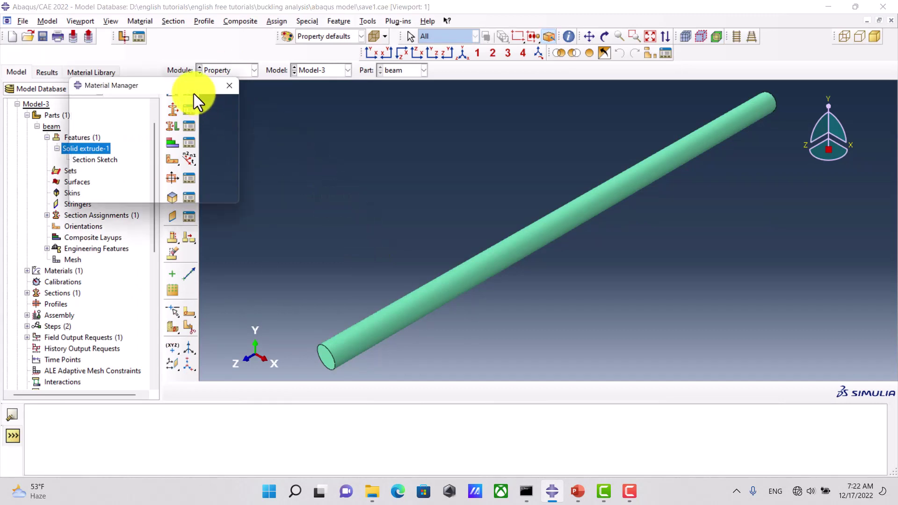
pyautogui.click(171, 122)
pyautogui.click(225, 122)
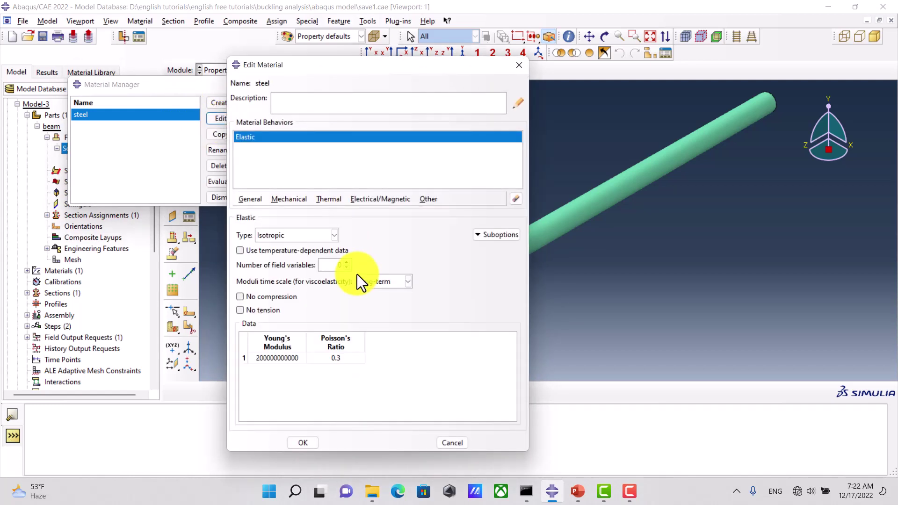
pyautogui.click(303, 442)
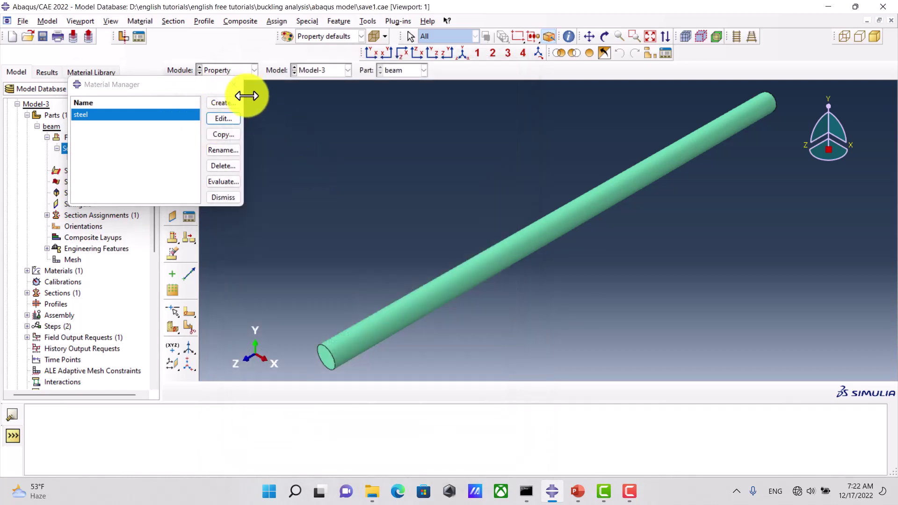
pyautogui.click(243, 85)
# Review Section-1 and its section assignment on the beam.
pyautogui.click(193, 111)
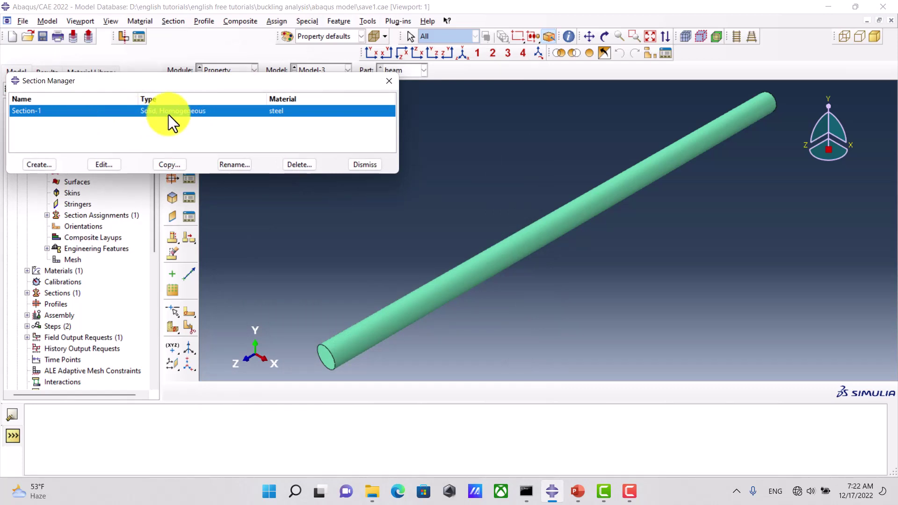
pyautogui.click(388, 80)
pyautogui.click(189, 128)
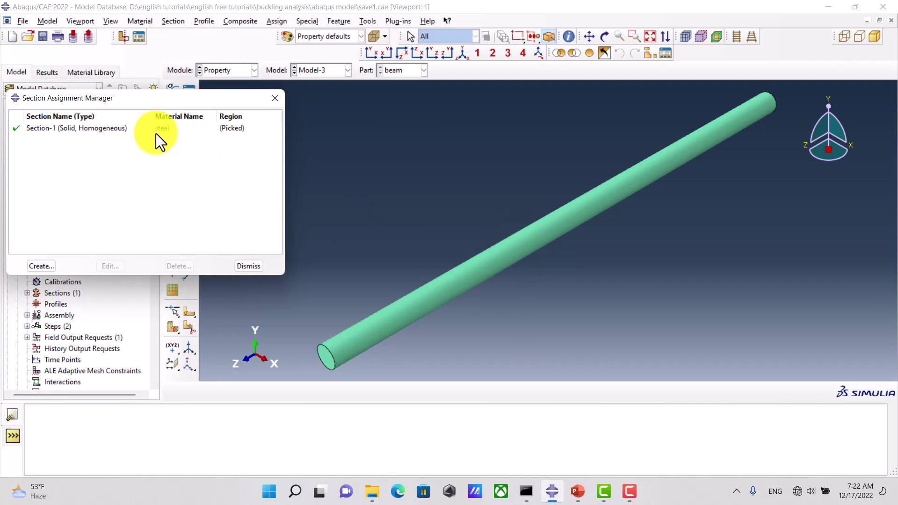
pyautogui.click(157, 129)
pyautogui.click(107, 266)
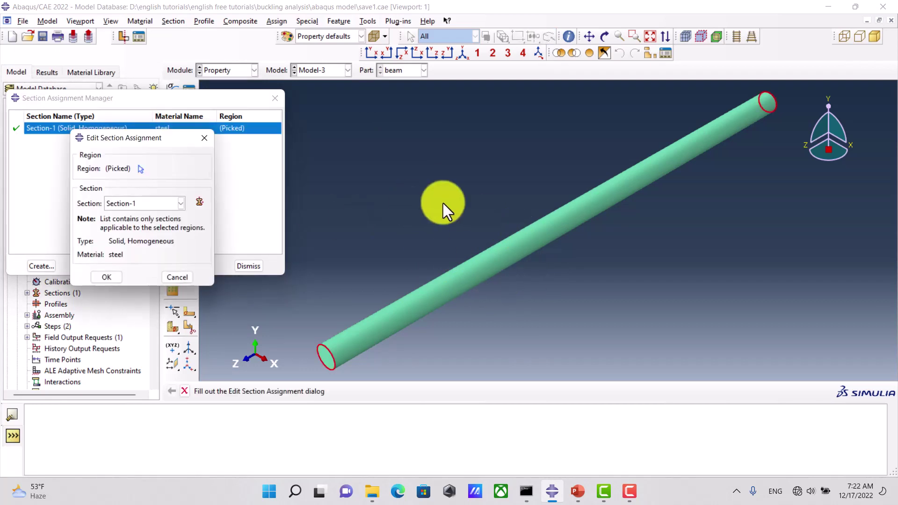
pyautogui.click(205, 138)
# Locate reference points RP-1 and RP-2 in the assembly features, then enter the Step module.
pyautogui.click(275, 98)
pyautogui.click(232, 71)
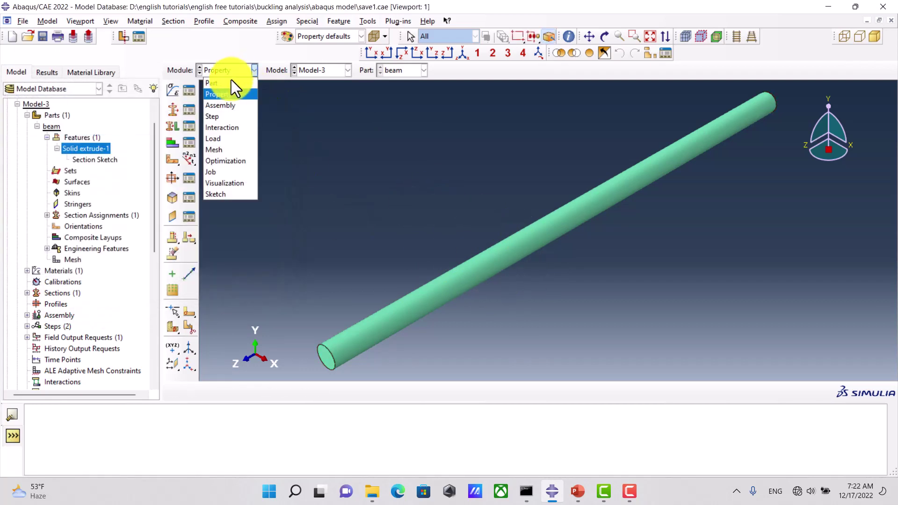
pyautogui.click(227, 105)
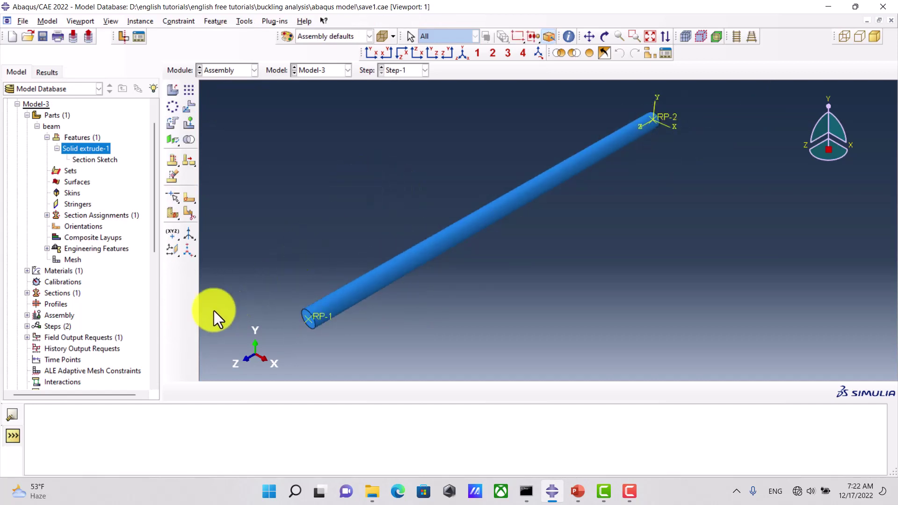
pyautogui.click(27, 315)
pyautogui.scroll(-1, 96, 306)
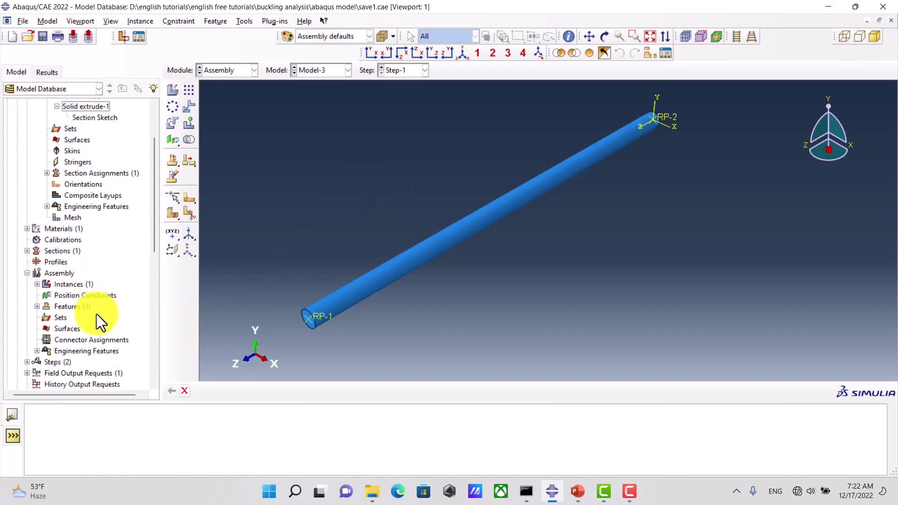
pyautogui.click(37, 307)
pyautogui.click(64, 329)
pyautogui.click(64, 340)
pyautogui.click(243, 69)
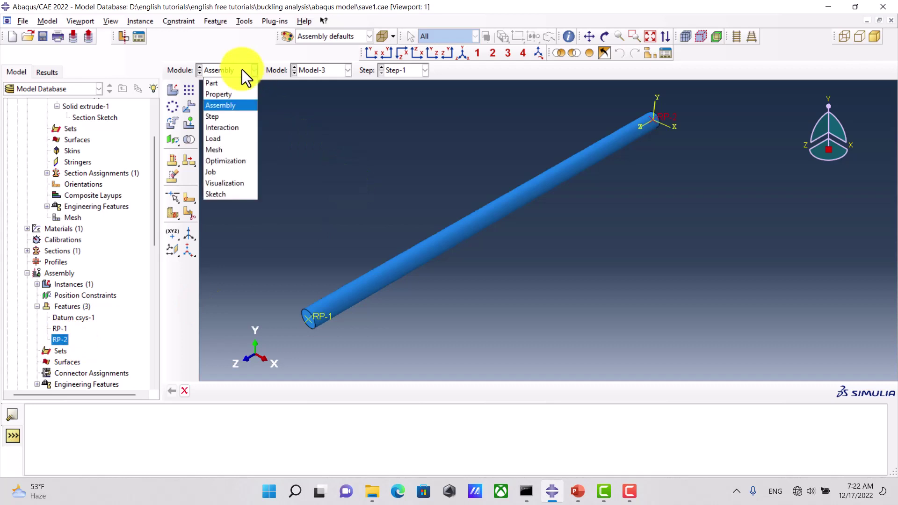
pyautogui.click(233, 117)
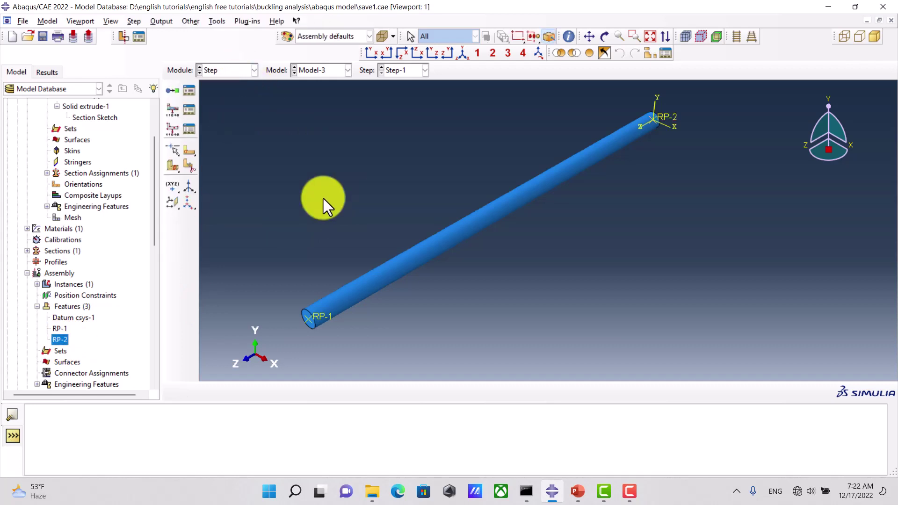
# Confirm Step-1 as a Buckle step with 20 eigenvalues using Lanczos, then enter Interaction.
pyautogui.click(193, 92)
pyautogui.click(144, 163)
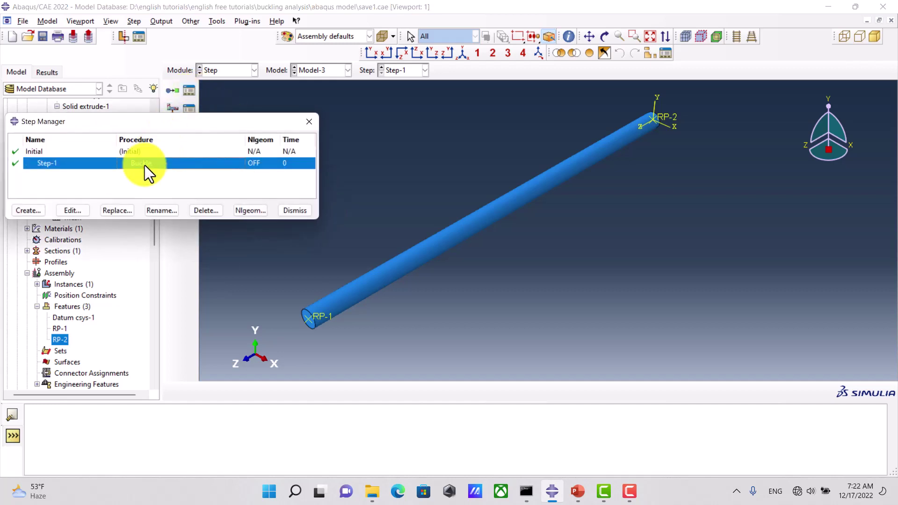
pyautogui.click(80, 211)
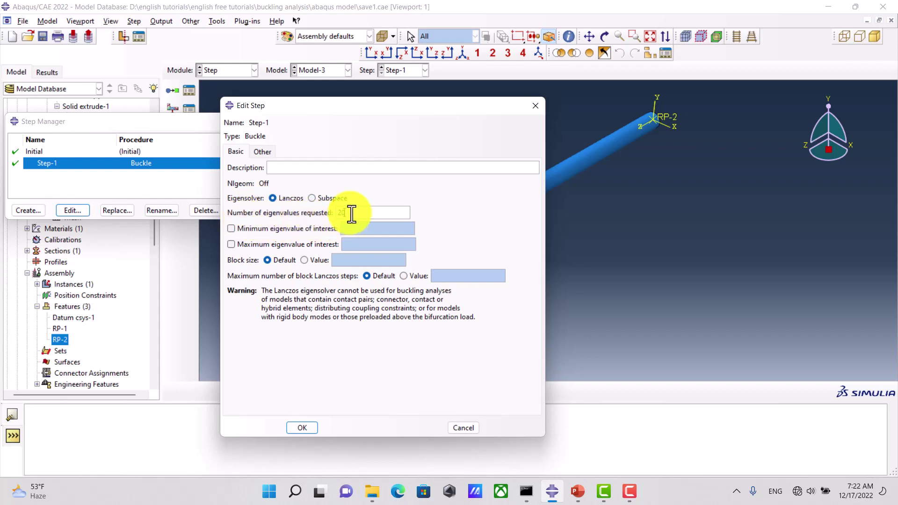
pyautogui.click(310, 429)
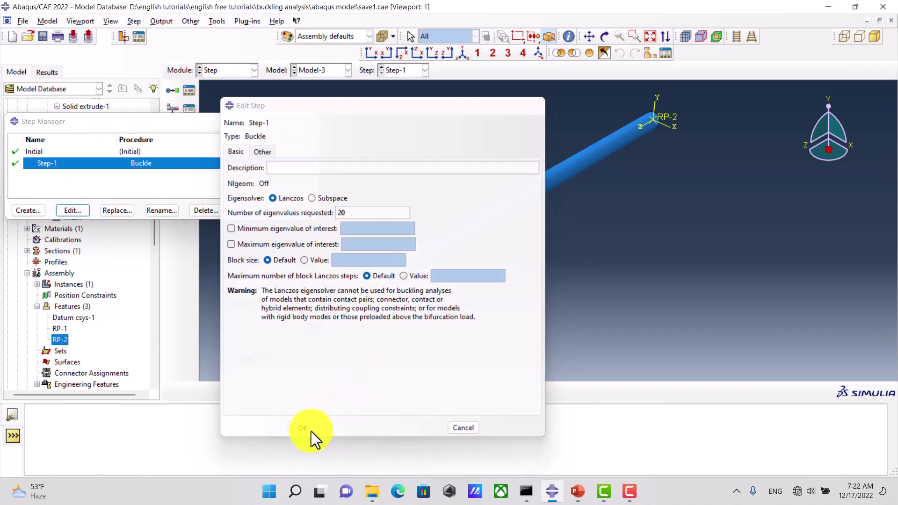
pyautogui.click(309, 122)
pyautogui.click(234, 72)
pyautogui.click(227, 121)
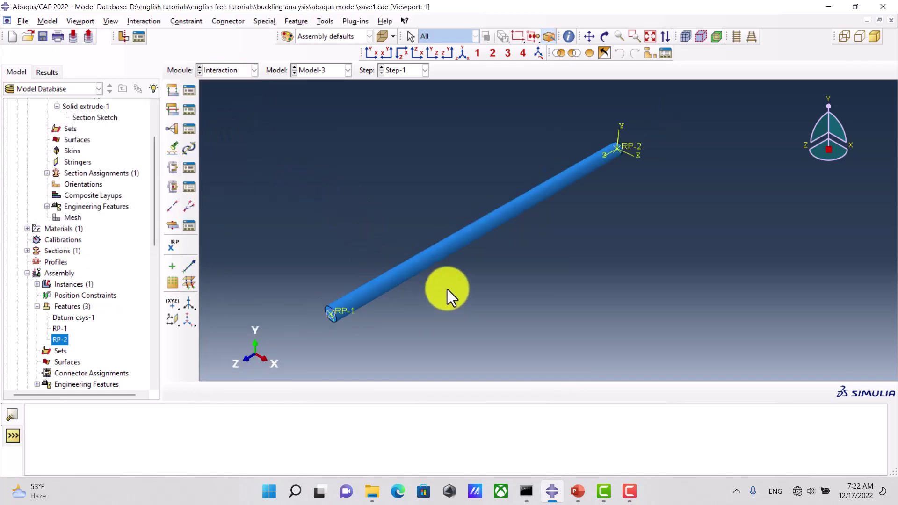
# Check Constraint-1's kinematic coupling settings constraining all six degrees of freedom.
pyautogui.scroll(-3, 361, 255)
pyautogui.scroll(3, 351, 295)
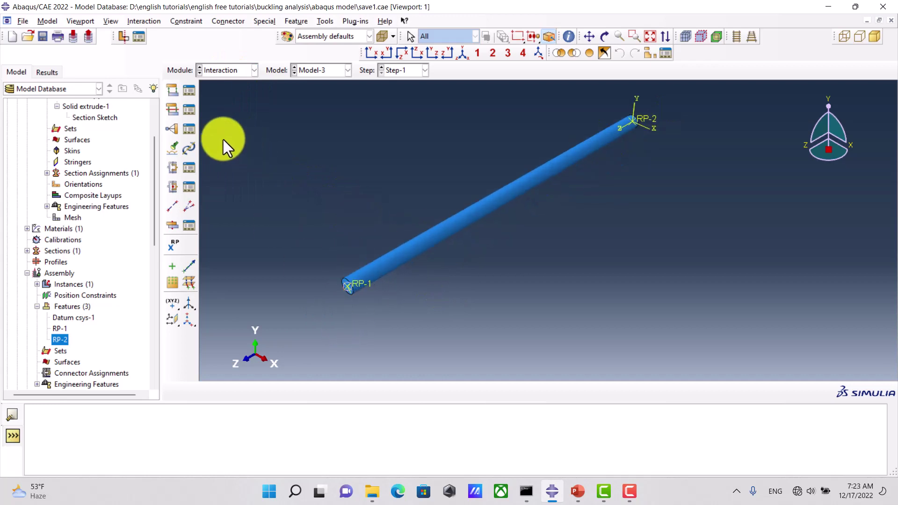
pyautogui.click(189, 129)
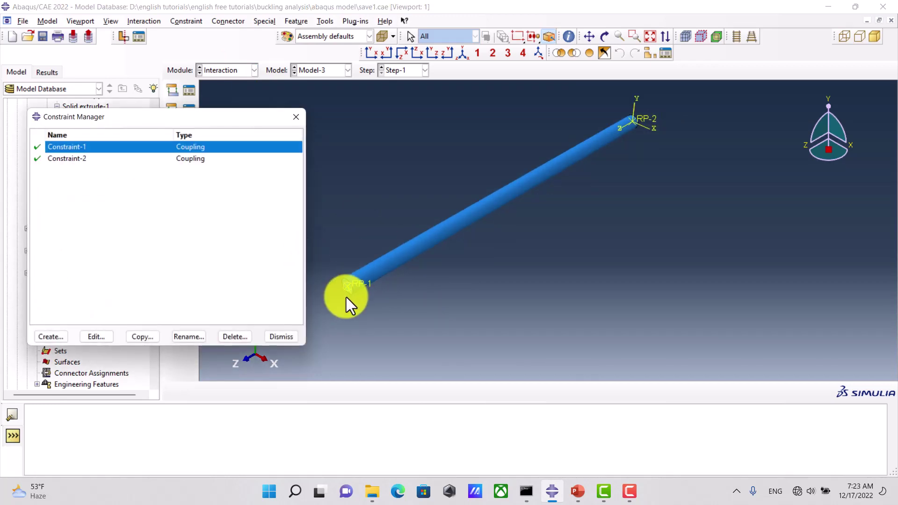
pyautogui.click(100, 338)
pyautogui.moveTo(273, 174); pyautogui.dragTo(149, 171)
pyautogui.click(255, 170)
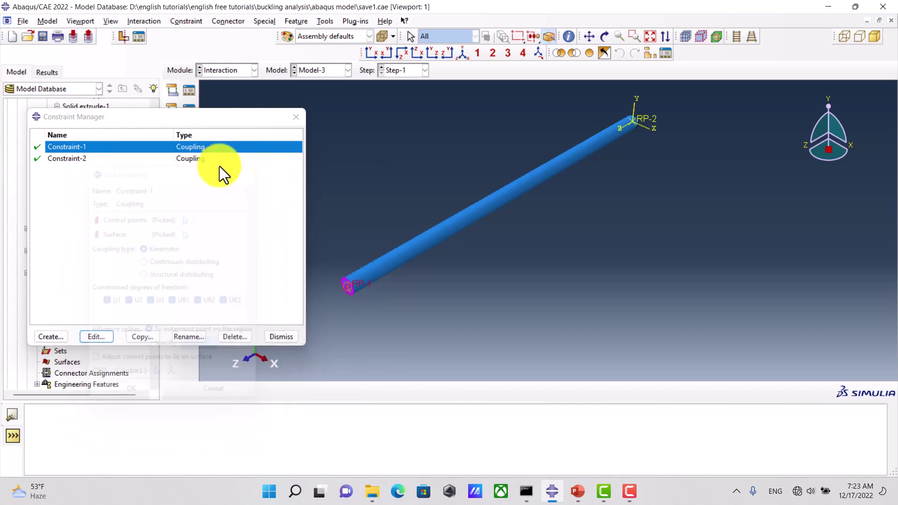
# Check Constraint-2's kinematic coupling, then switch to the Load module.
pyautogui.click(207, 158)
pyautogui.click(100, 337)
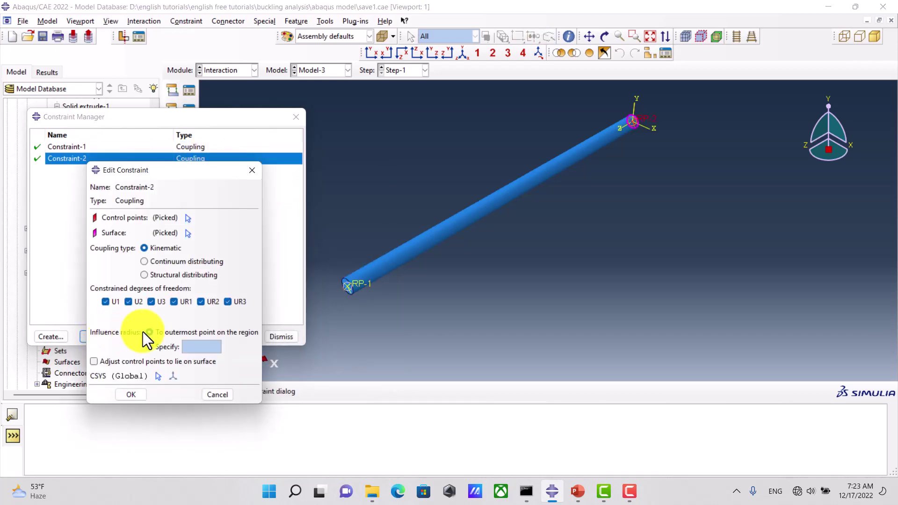
pyautogui.keyDown('ctrl'); pyautogui.keyDown('alt'); pyautogui.moveTo(629, 195); pyautogui.dragTo(516, 261); pyautogui.keyUp('alt'); pyautogui.keyUp('ctrl')
pyautogui.click(141, 391)
pyautogui.click(296, 117)
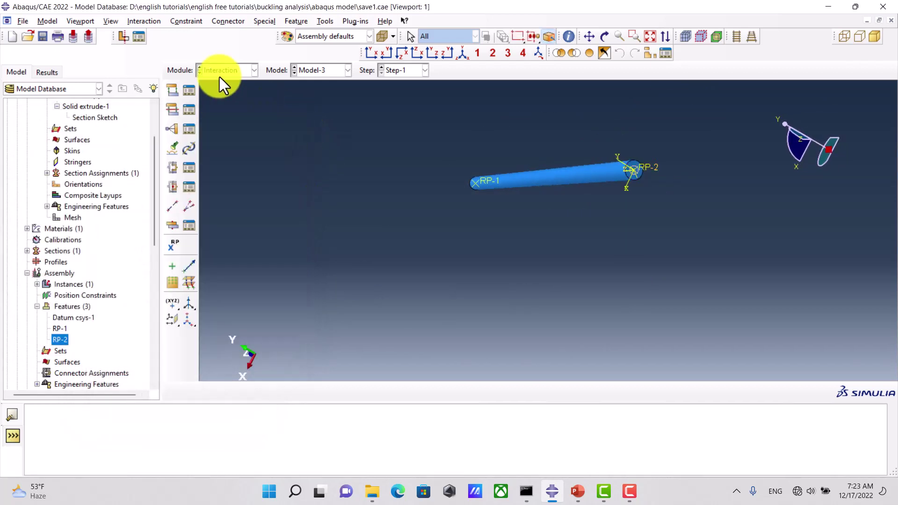
pyautogui.click(226, 70)
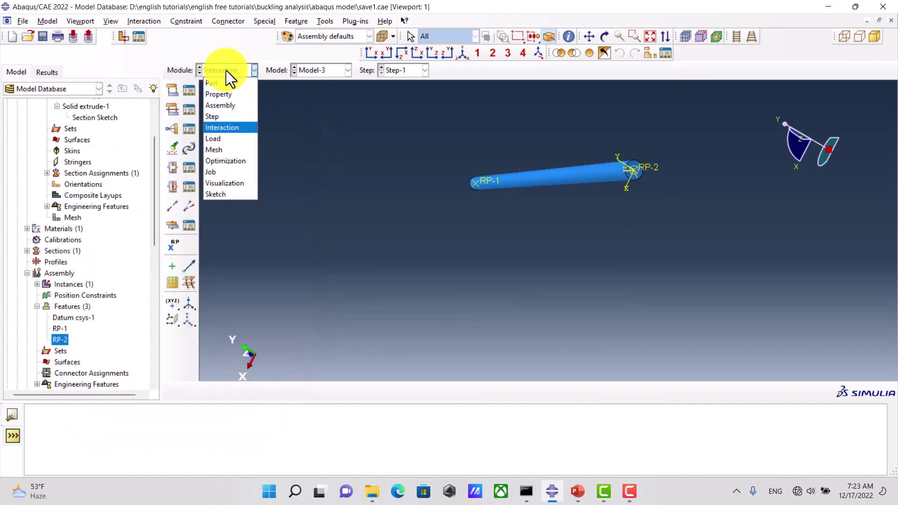
pyautogui.click(224, 137)
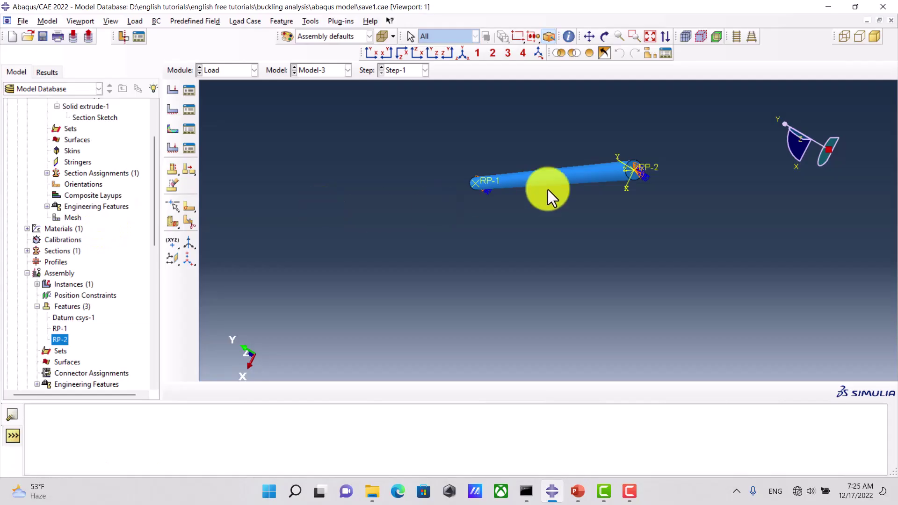
pyautogui.keyDown('ctrl'); pyautogui.keyDown('alt'); pyautogui.moveTo(546, 190); pyautogui.dragTo(535, 235); pyautogui.keyUp('alt'); pyautogui.keyUp('ctrl')
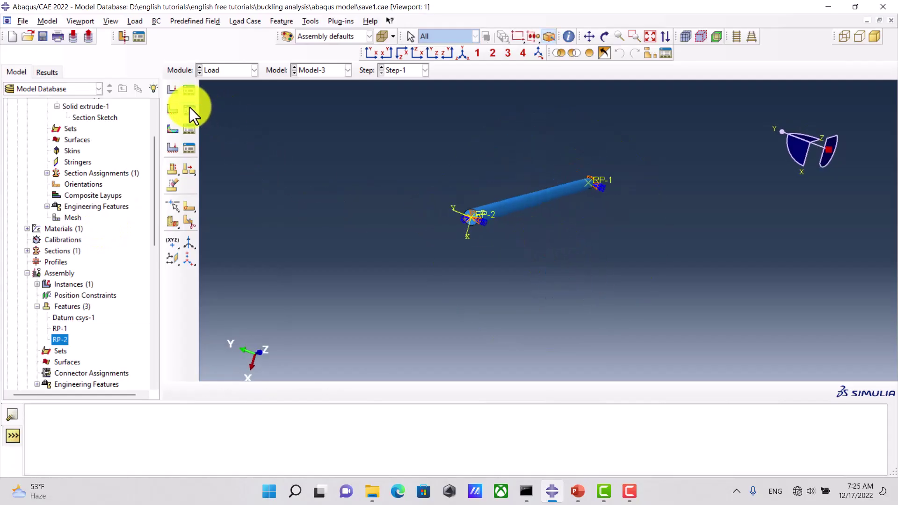
# Review the pinned boundary condition 'down' on the beam end.
pyautogui.click(189, 109)
pyautogui.keyDown('ctrl'); pyautogui.keyDown('alt'); pyautogui.moveTo(530, 169); pyautogui.dragTo(487, 202); pyautogui.keyUp('alt'); pyautogui.keyUp('ctrl')
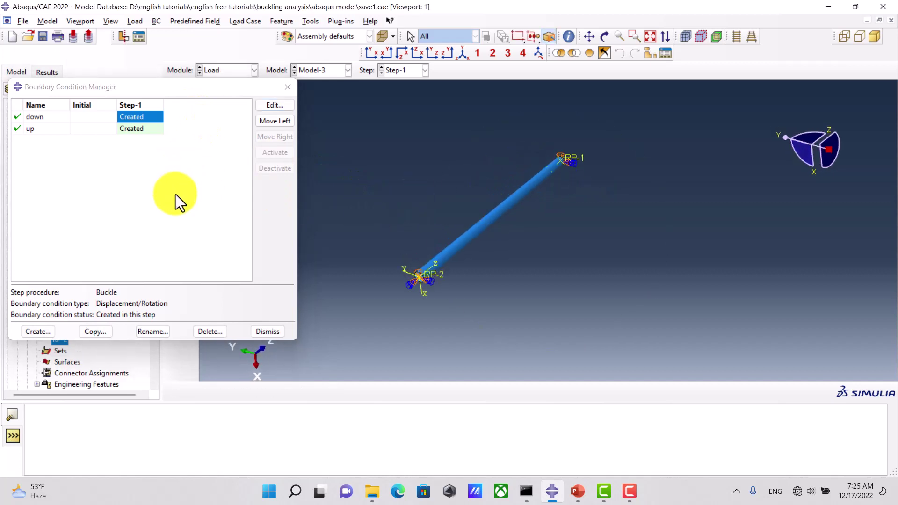
pyautogui.click(268, 105)
pyautogui.scroll(3, 408, 291)
pyautogui.moveTo(466, 221)
pyautogui.keyDown('ctrl'); pyautogui.keyDown('alt'); pyautogui.mouseDown()
pyautogui.moveTo(440, 231)
pyautogui.moveTo(547, 140)
pyautogui.moveTo(575, 226)
pyautogui.moveTo(527, 186)
pyautogui.moveTo(491, 195)
pyautogui.moveTo(627, 254)
pyautogui.moveTo(601, 208)
pyautogui.moveTo(602, 186)
pyautogui.moveTo(488, 345)
pyautogui.mouseUp(); pyautogui.keyUp('alt'); pyautogui.keyUp('ctrl')
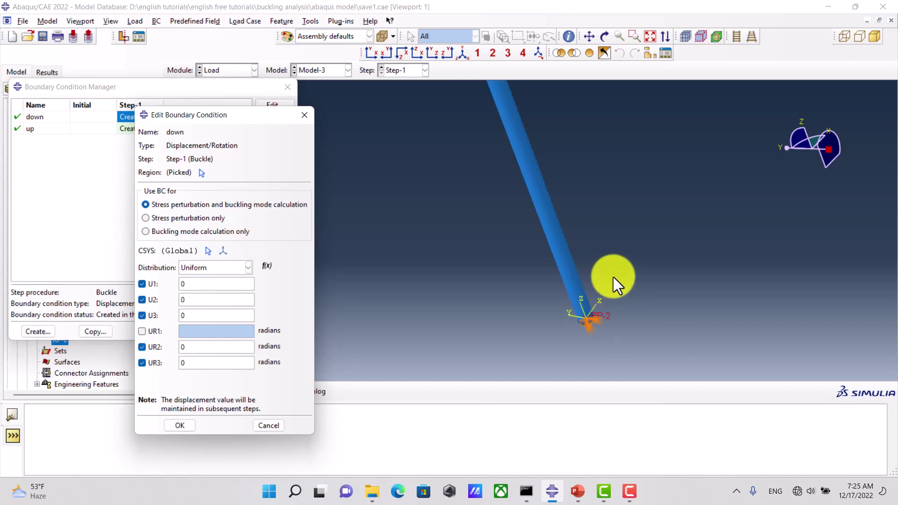
pyautogui.click(304, 114)
# Review pinned boundary condition 'up', then inspect Load-1's concentrated force CF3 = -1.
pyautogui.scroll(-3, 490, 347)
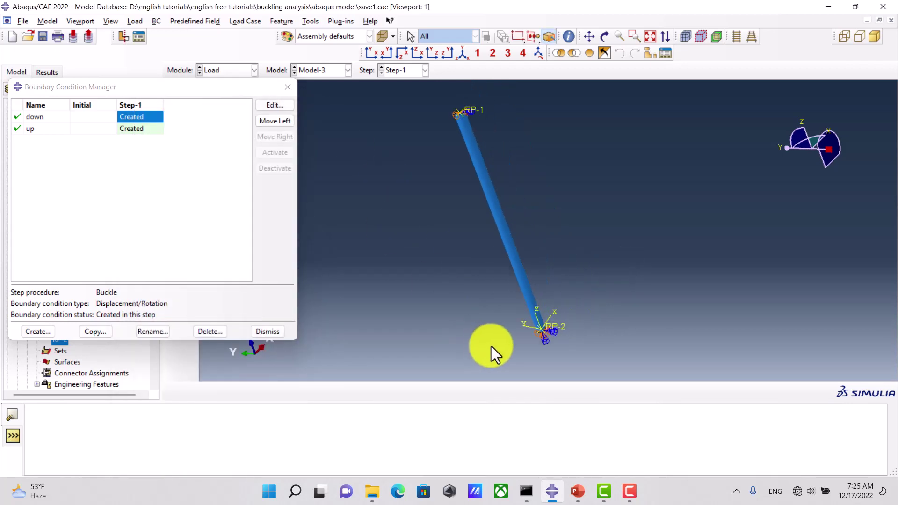
pyautogui.scroll(2, 377, 147)
pyautogui.click(147, 131)
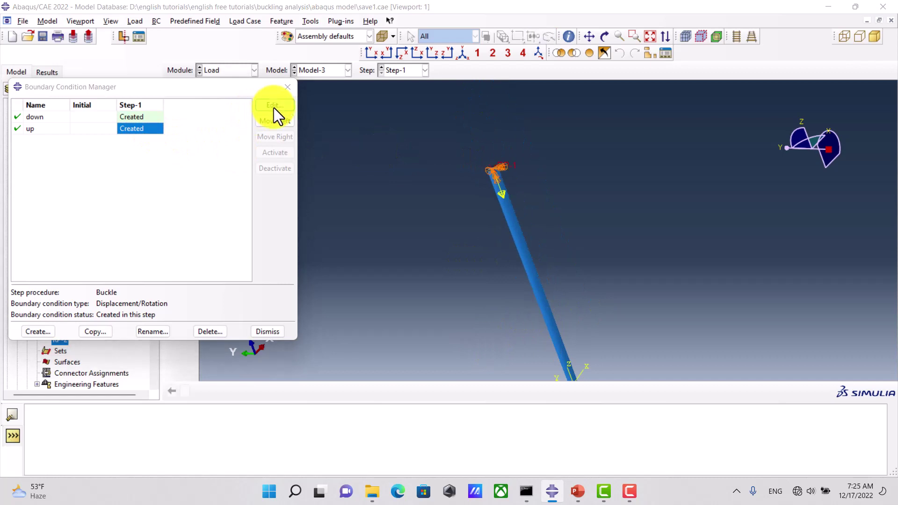
pyautogui.click(273, 105)
pyautogui.scroll(3, 486, 168)
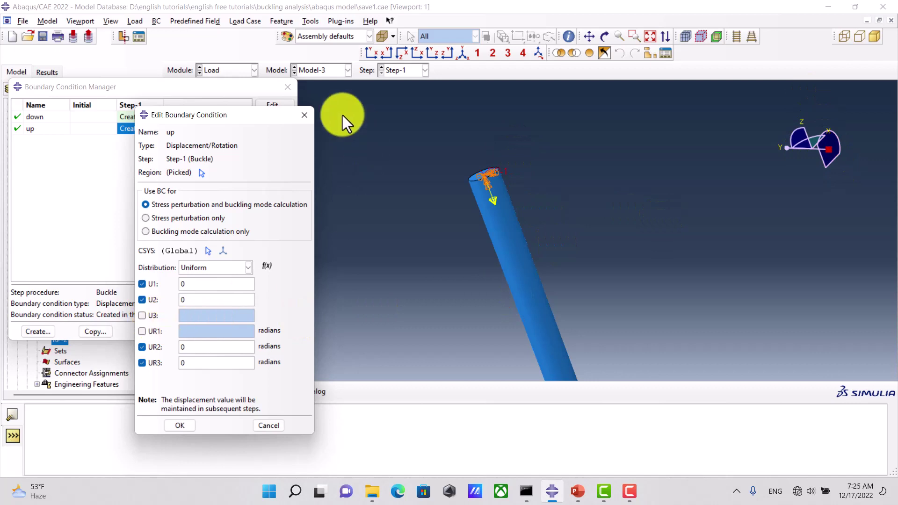
pyautogui.click(304, 116)
pyautogui.click(288, 88)
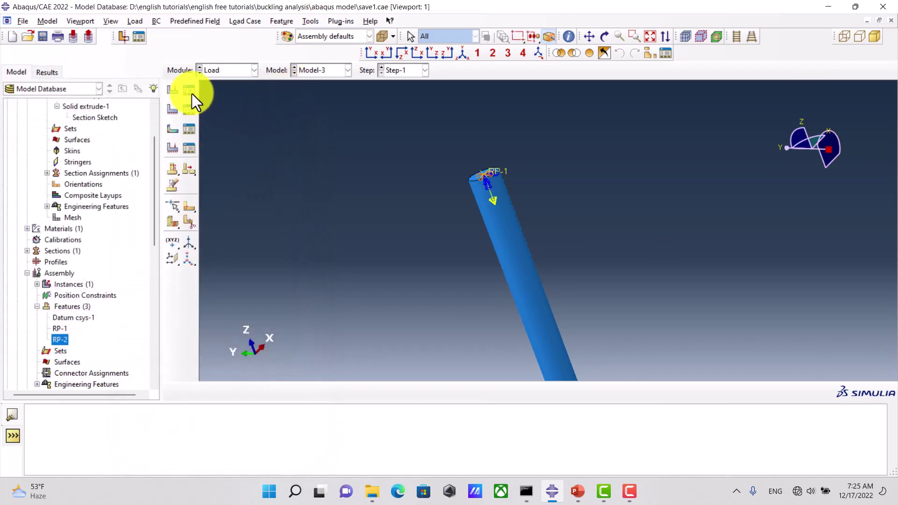
pyautogui.click(189, 90)
pyautogui.click(258, 175)
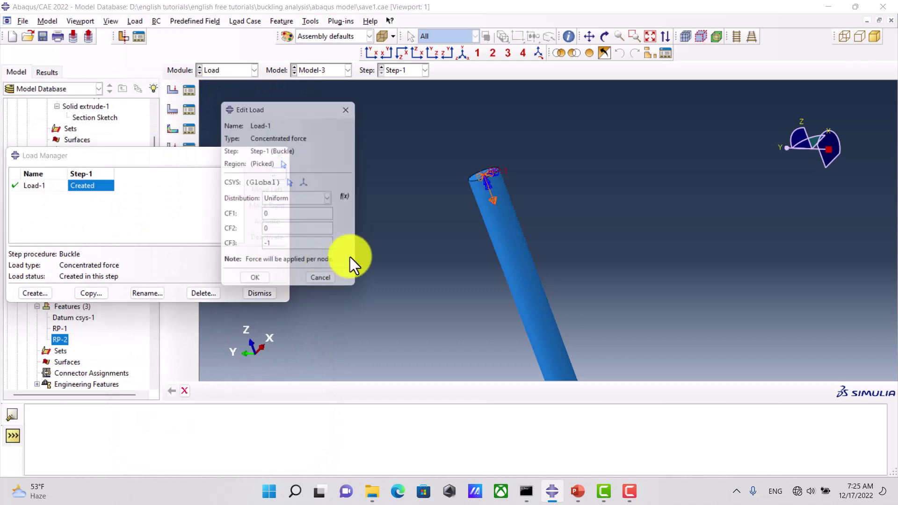